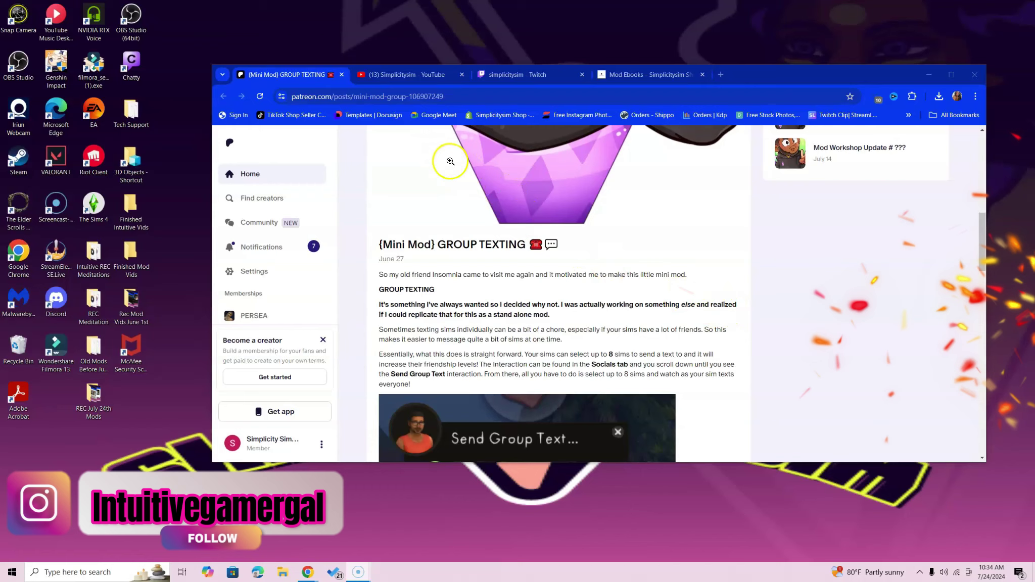
- Switch from the Simplicitysim YouTube channel to the simplicitysim Twitch channel's recent broadcasts
{"action": "left_click", "coordinate": [399, 76]}
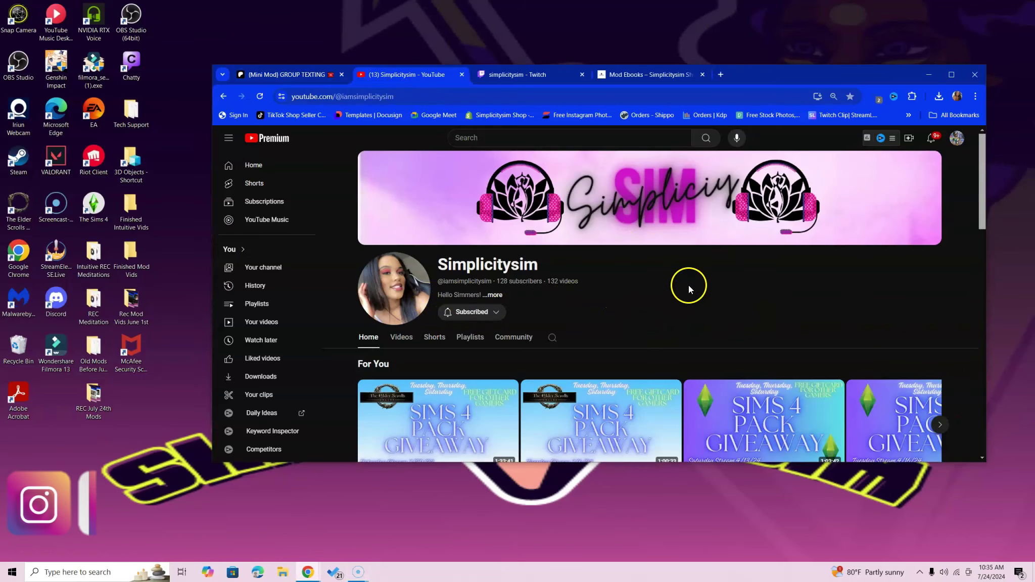
{"action": "left_click", "coordinate": [519, 74]}
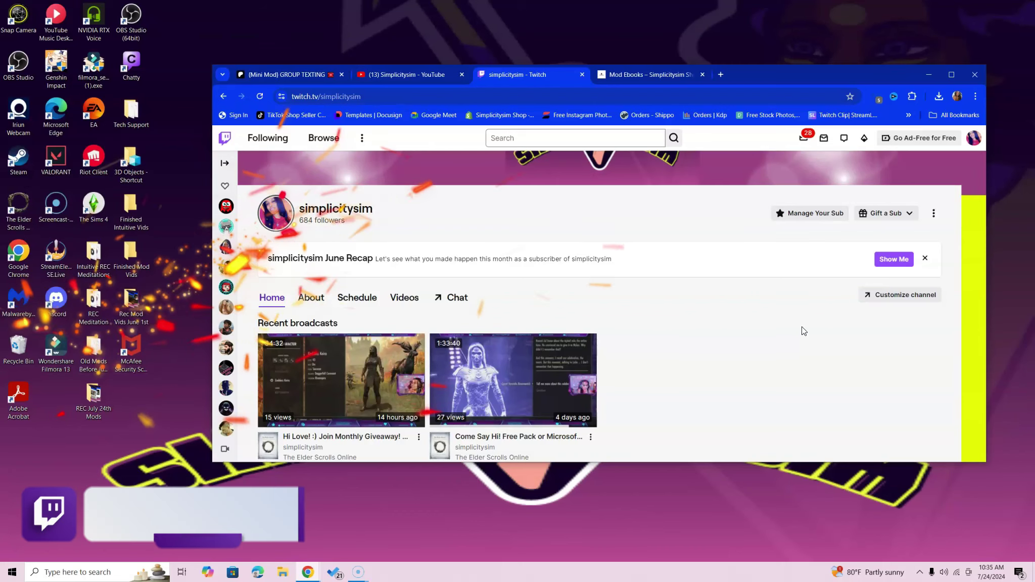
- Return to the Patreon Group Texting mini-mod post to reach its package download link
{"action": "left_click", "coordinate": [268, 74]}
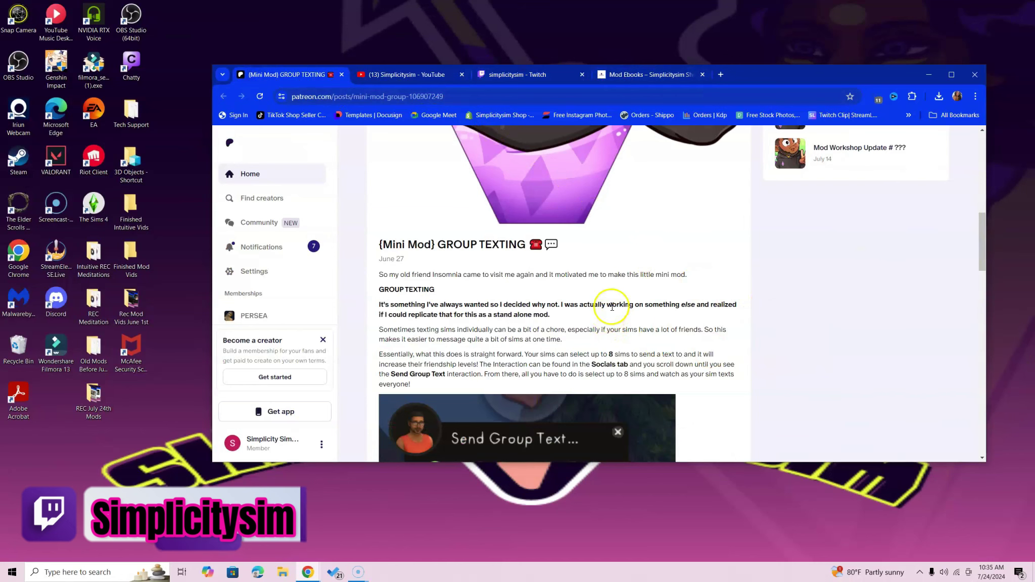
{"action": "scroll", "coordinate": [523, 316], "scroll_direction": "down", "scroll_amount": 2}
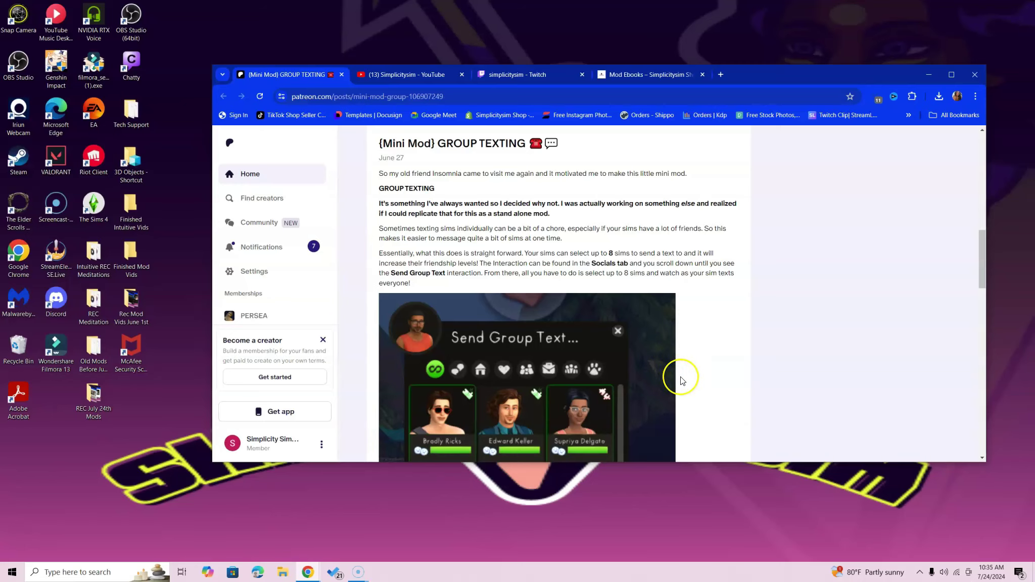
{"action": "scroll", "coordinate": [677, 375], "scroll_direction": "down", "scroll_amount": 2}
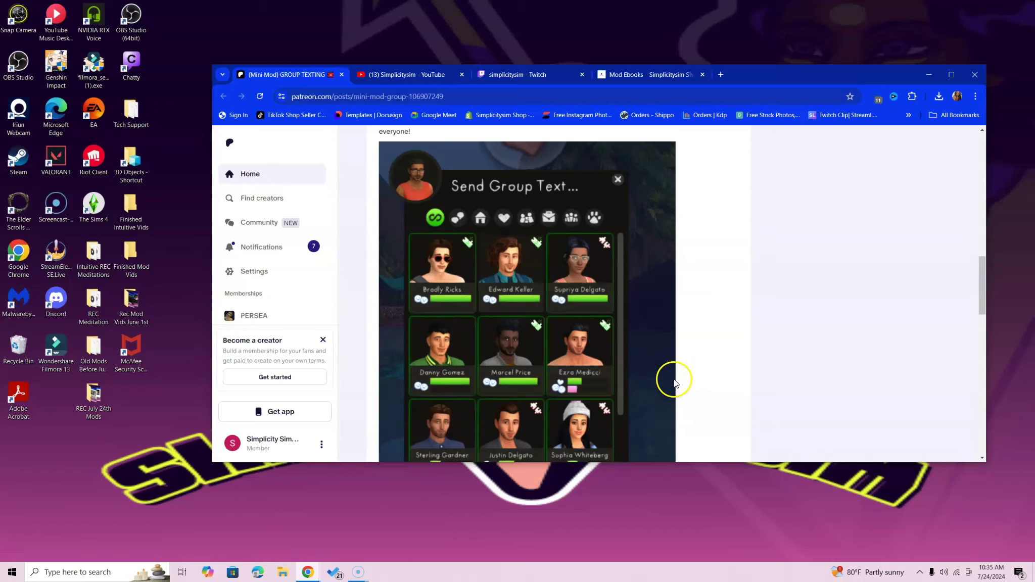
{"action": "scroll", "coordinate": [688, 386], "scroll_direction": "down", "scroll_amount": 3}
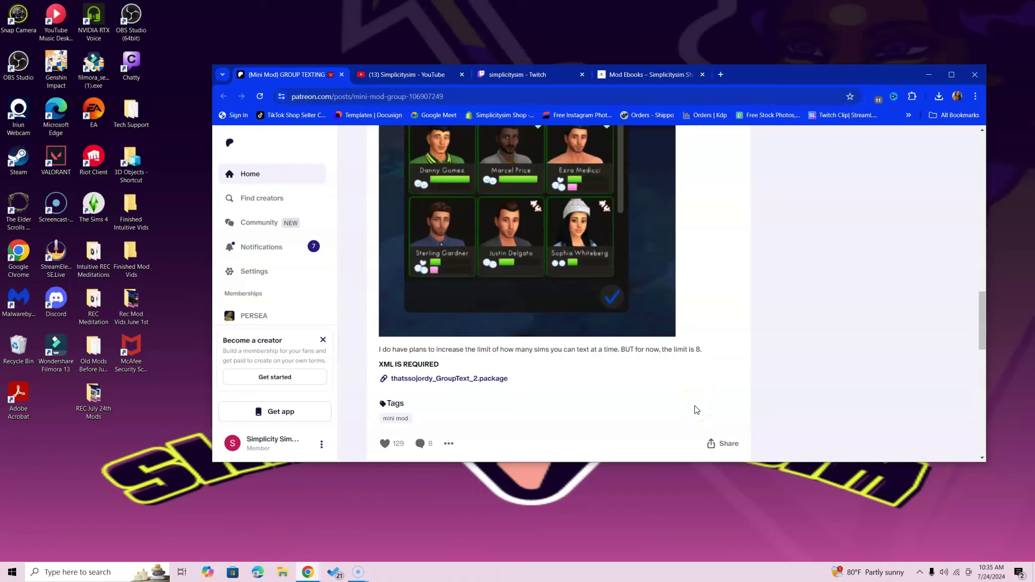
- Download thatssojordy_GroupText_2.package from the link under 'XML IS REQUIRED'
{"action": "left_click", "coordinate": [495, 379]}
{"action": "left_click", "coordinate": [349, 486]}
- Open File Explorer on Downloads and move the window to the top-left
{"action": "right_click", "coordinate": [281, 572]}
{"action": "left_click", "coordinate": [276, 539]}
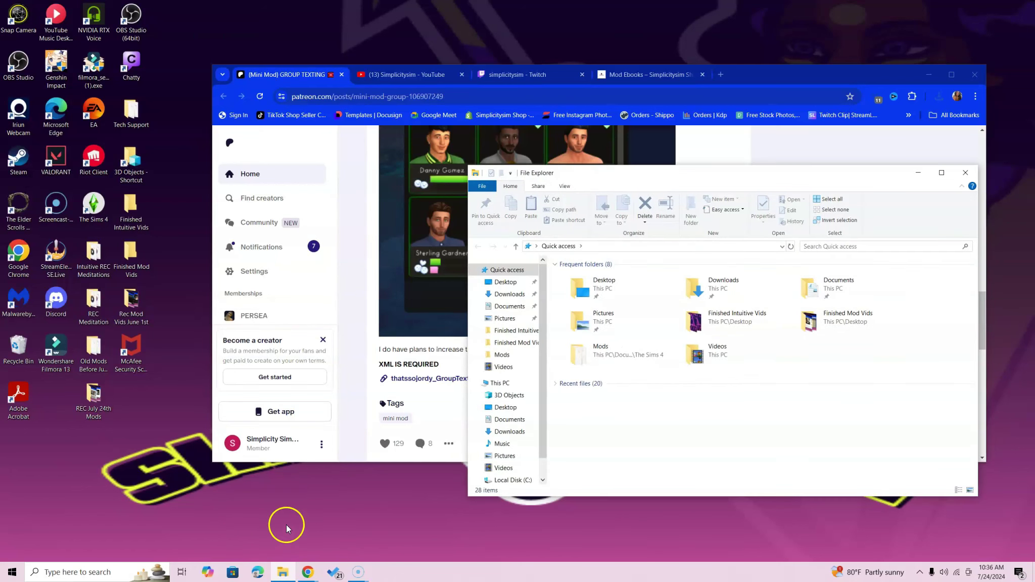
{"action": "double_click", "coordinate": [723, 280]}
{"action": "left_click_drag", "start_coordinate": [648, 172], "coordinate": [189, 20]}
{"action": "right_click", "coordinate": [282, 572]}
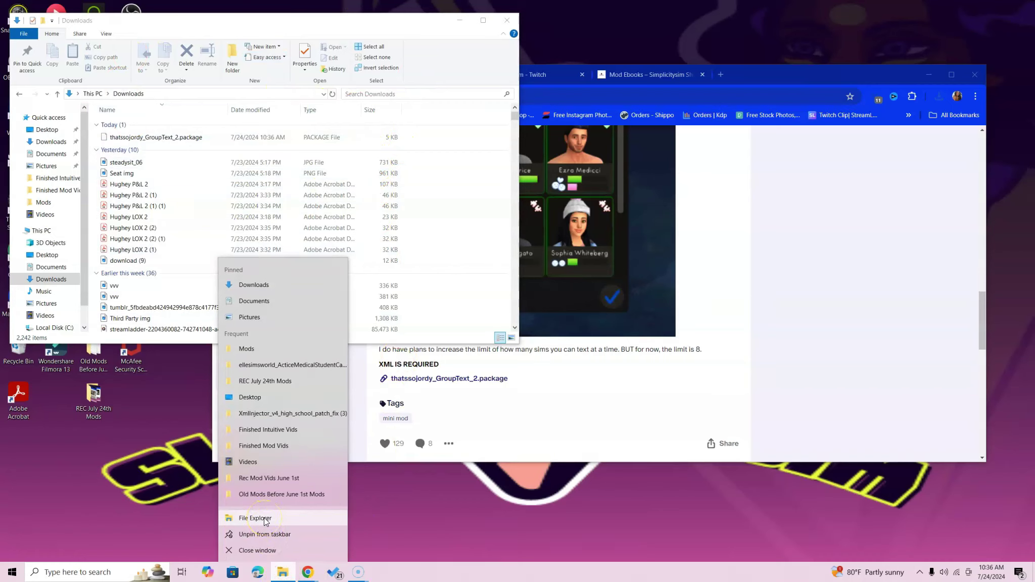
- Open a second Explorer window at lower right, into Documents > Electronic Arts
{"action": "left_click", "coordinate": [263, 519]}
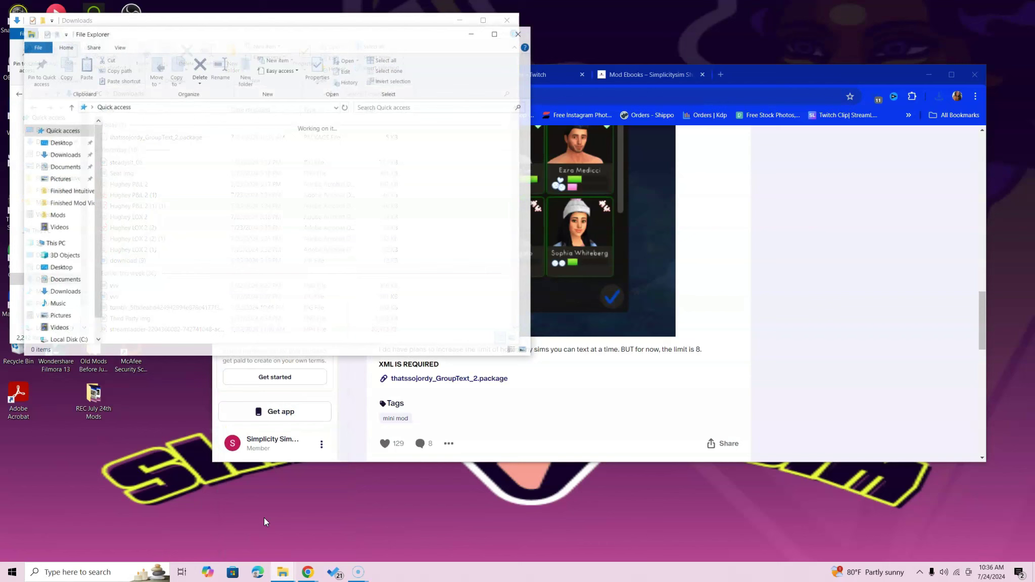
{"action": "left_click_drag", "start_coordinate": [357, 34], "coordinate": [804, 185]}
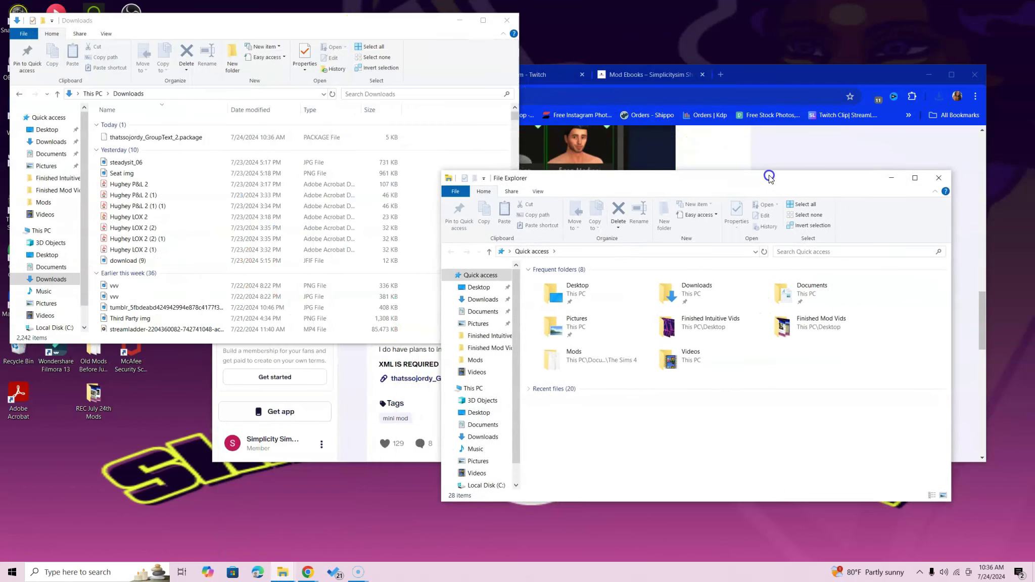
{"action": "double_click", "coordinate": [841, 295]}
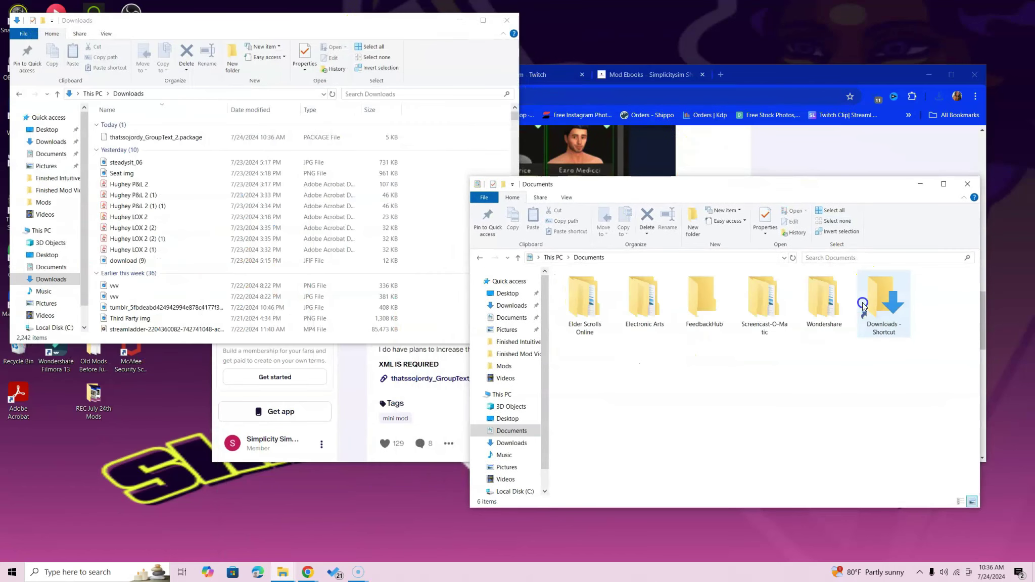
{"action": "double_click", "coordinate": [642, 309]}
- Drag thatssojordy_GroupText_2.package from Downloads into Mods, then close both Explorer windows
{"action": "left_click", "coordinate": [173, 138]}
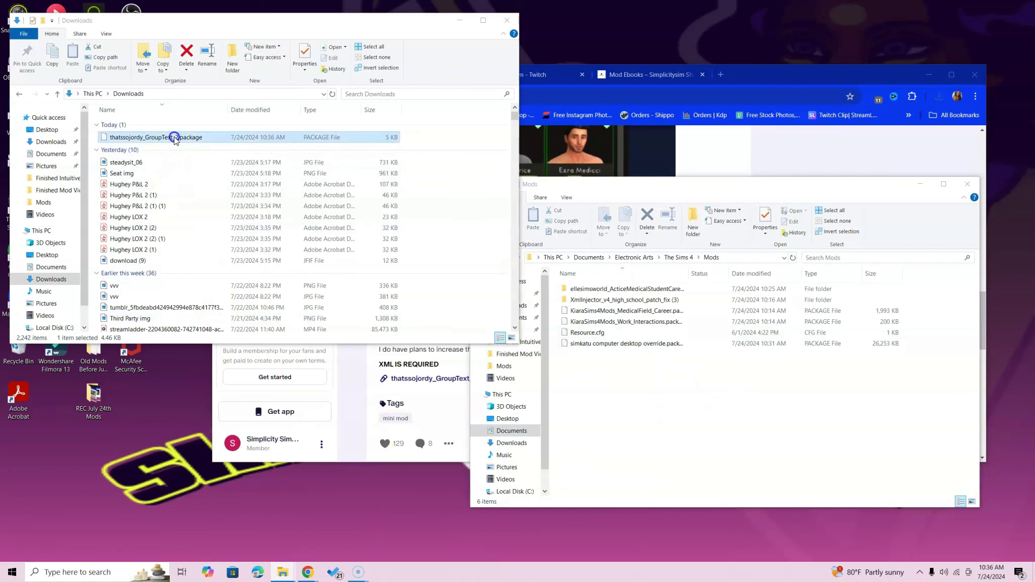
{"action": "left_click_drag", "start_coordinate": [174, 139], "coordinate": [638, 419]}
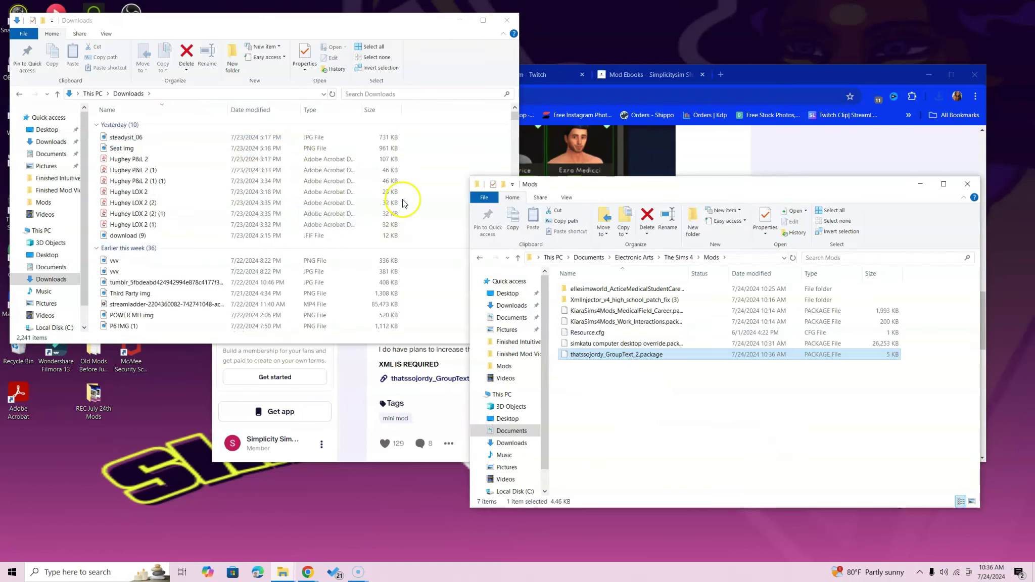
{"action": "left_click", "coordinate": [507, 20]}
{"action": "left_click", "coordinate": [968, 184]}
{"action": "left_click", "coordinate": [640, 74]}
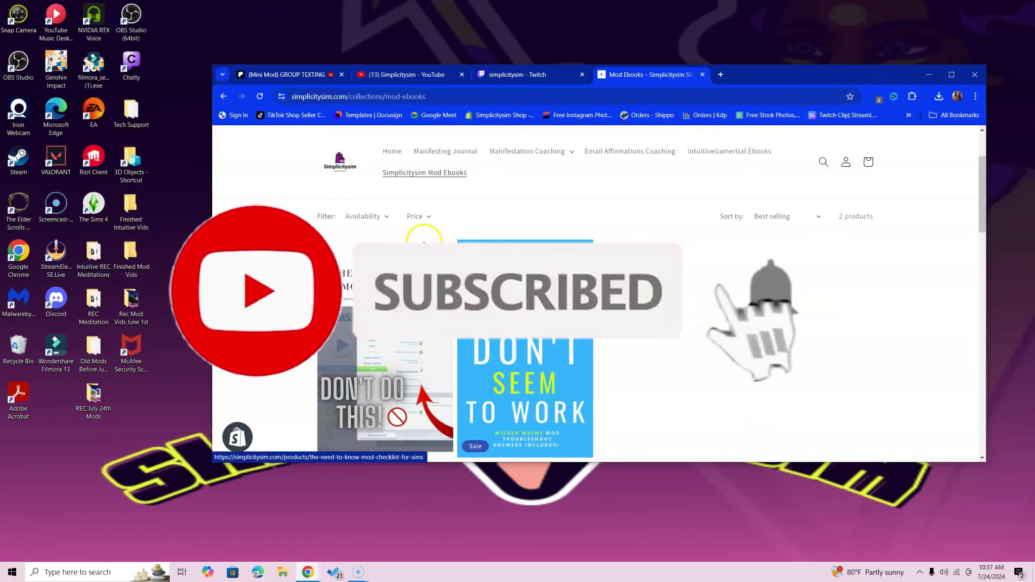
- Switch back to the first browser tab with Ctrl+1, away from the Mod Ebooks page
{"action": "key", "text": "ctrl+1"}
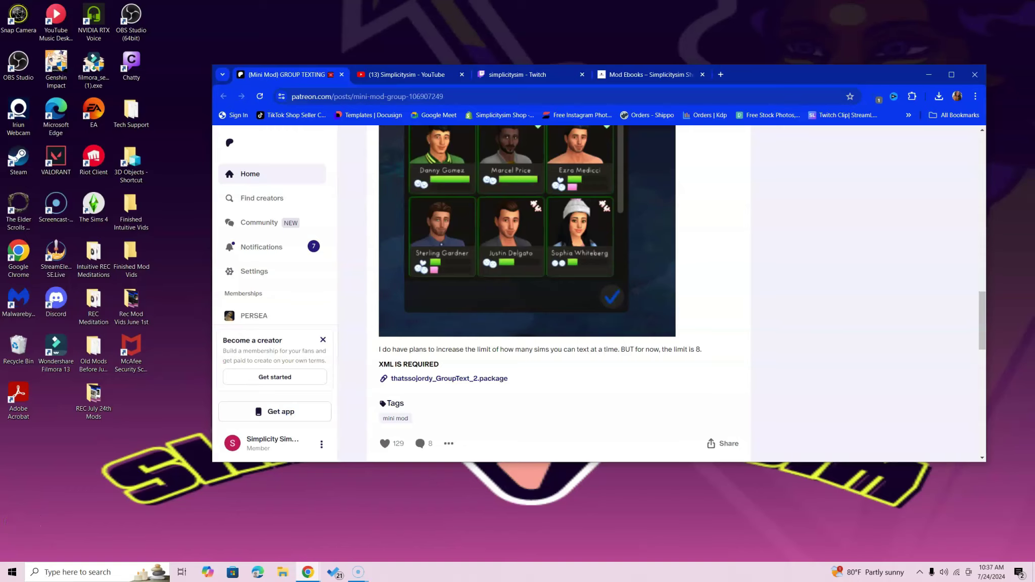